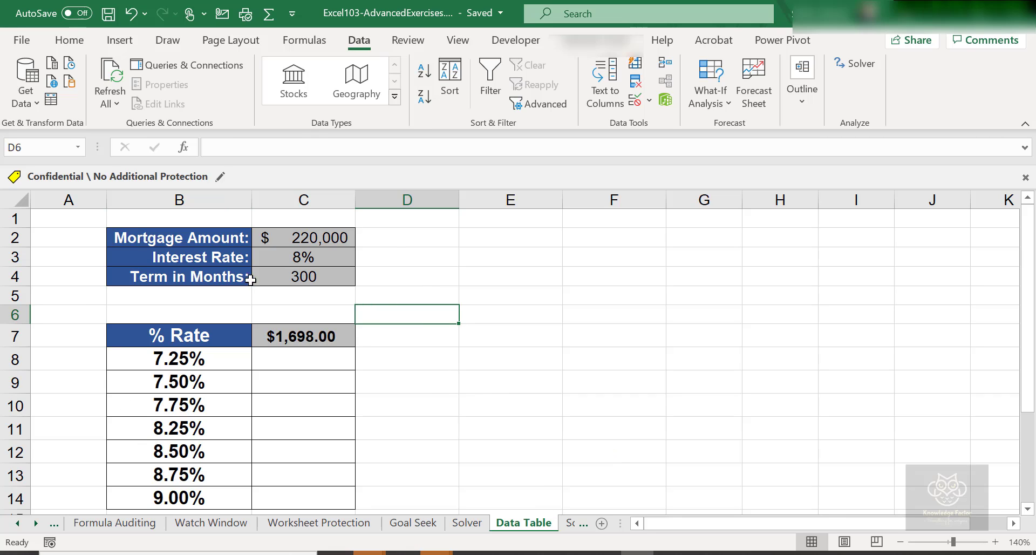
Review the mortgage input labels in B2:B4 and the alternative interest rates listed in B8:B14.
click(177, 233)
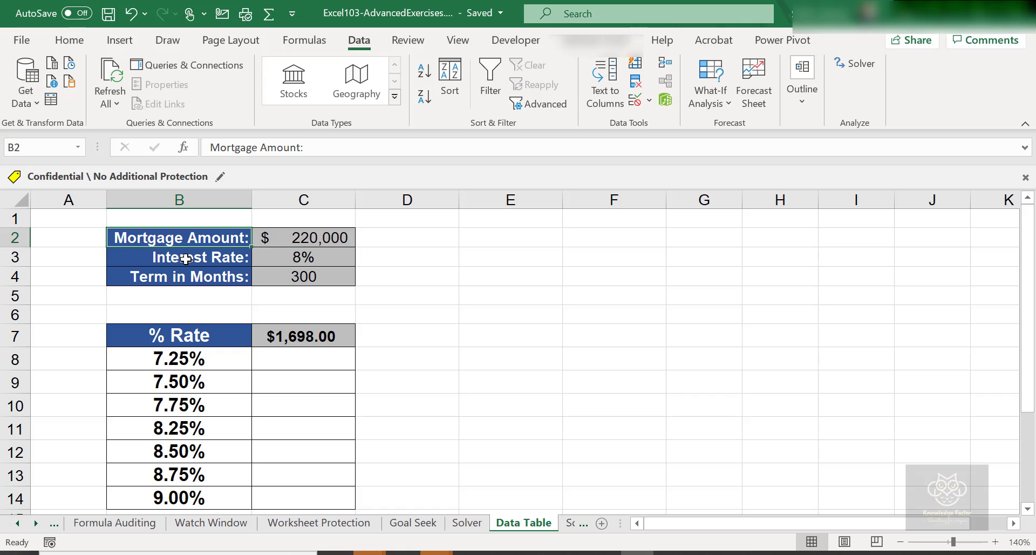
click(186, 259)
click(192, 277)
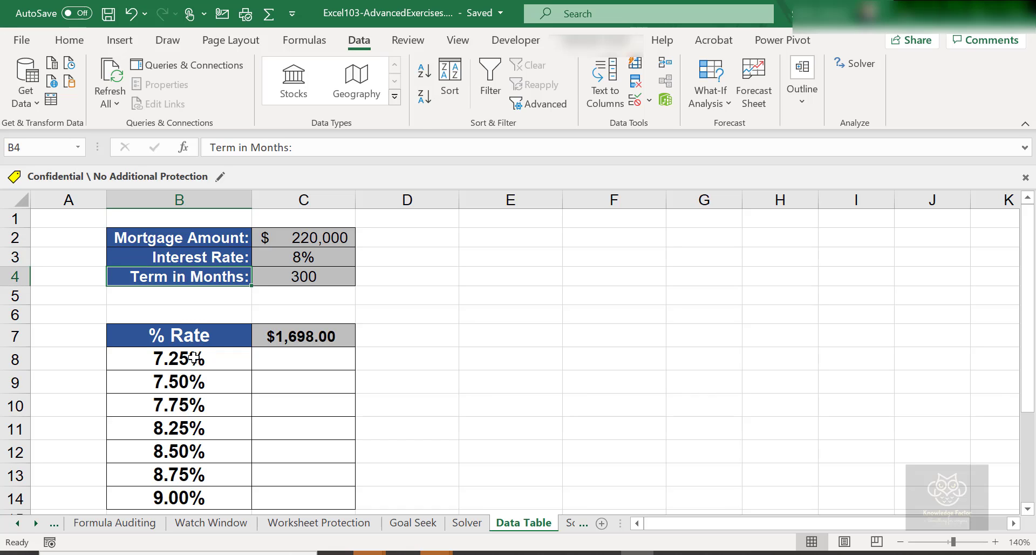
click(191, 360)
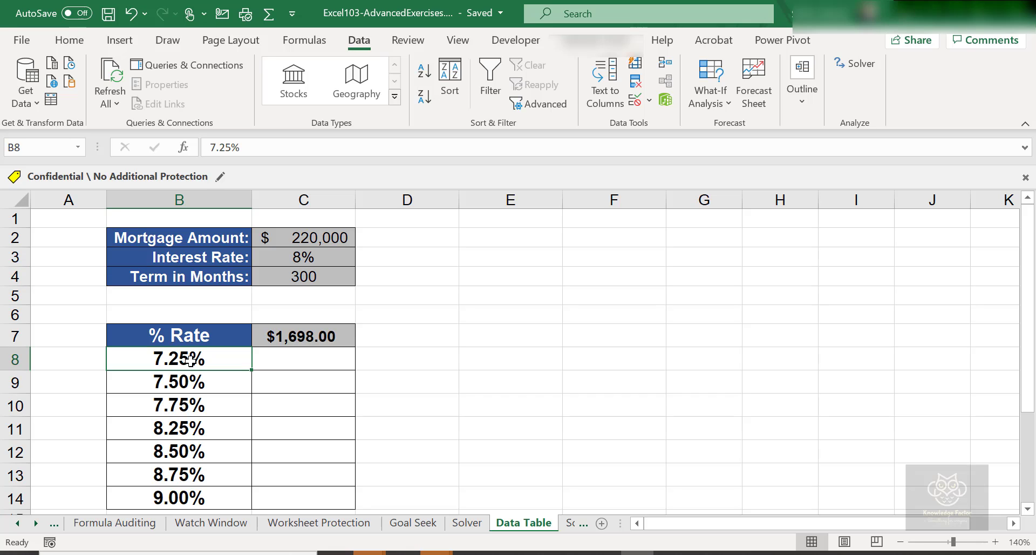
drag(190, 360, 168, 502)
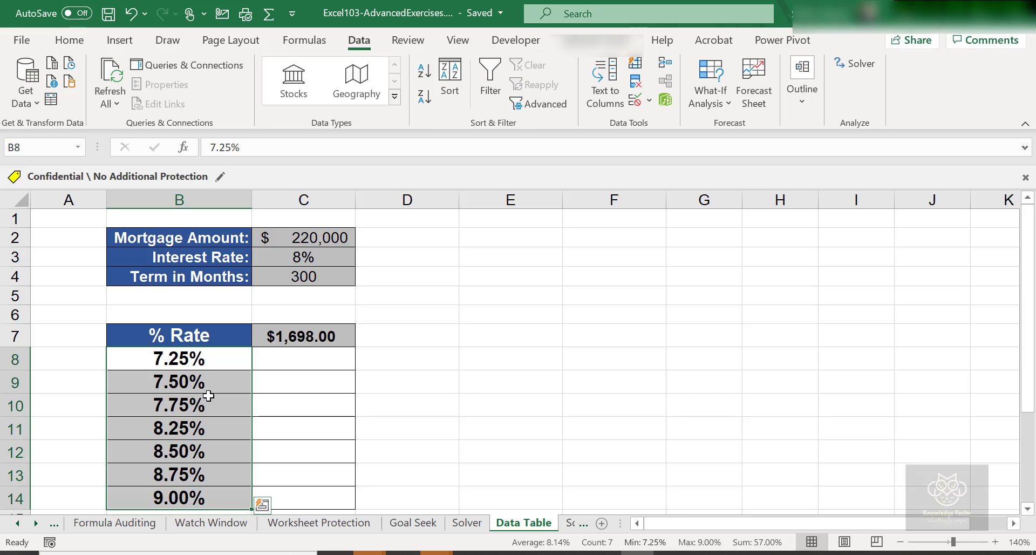
click(203, 365)
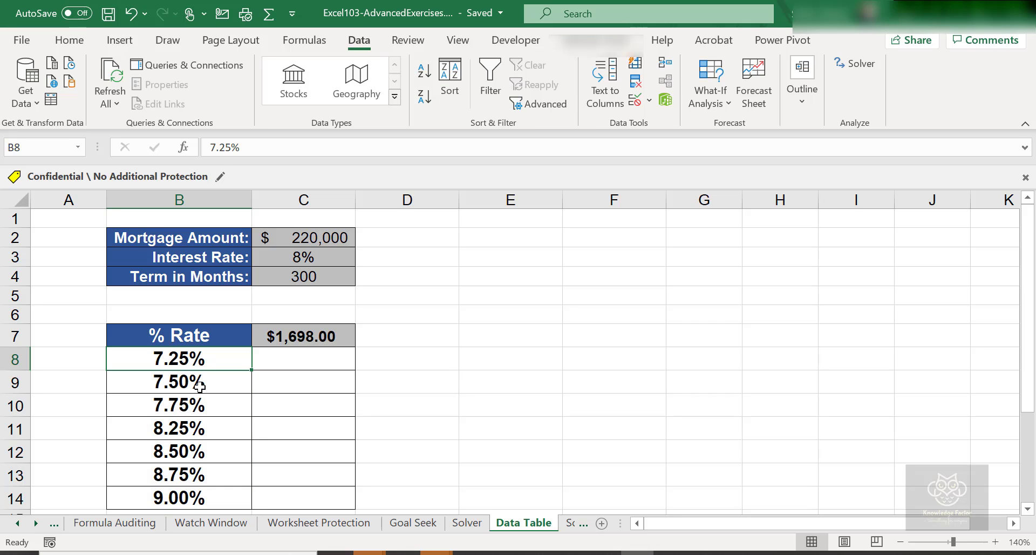
click(203, 382)
click(198, 414)
click(192, 434)
click(186, 459)
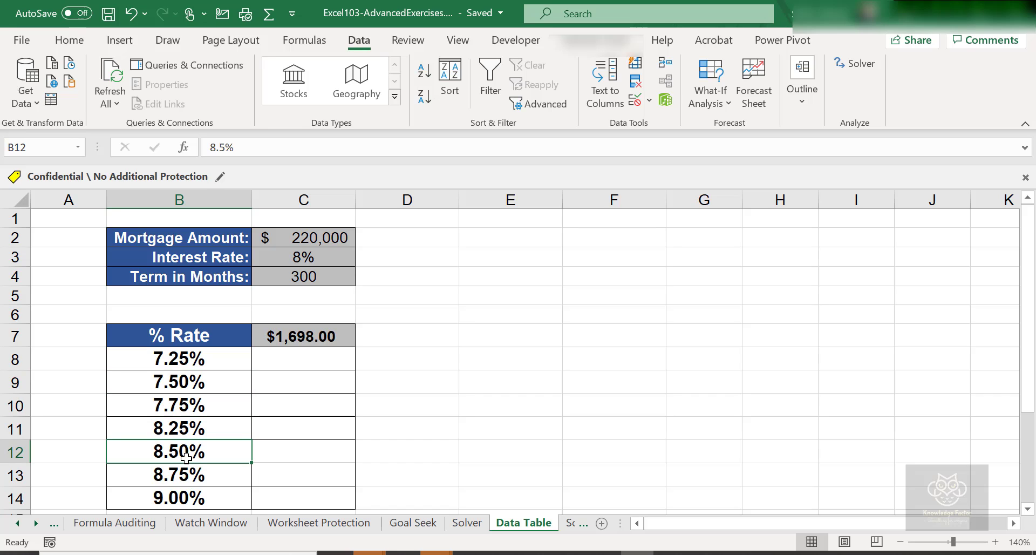
click(182, 480)
click(181, 497)
scroll(197, 491, down, 1)
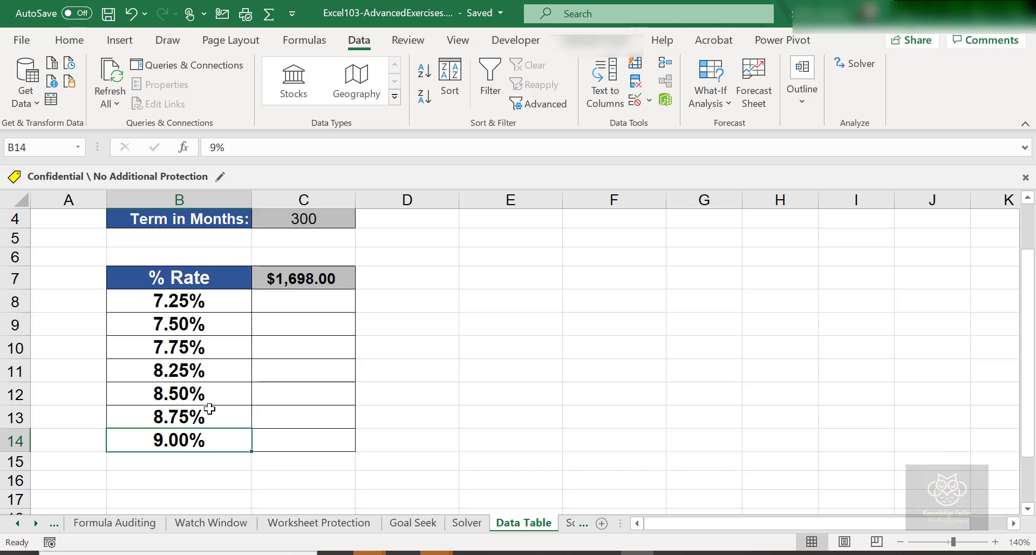
scroll(210, 408, up, 1)
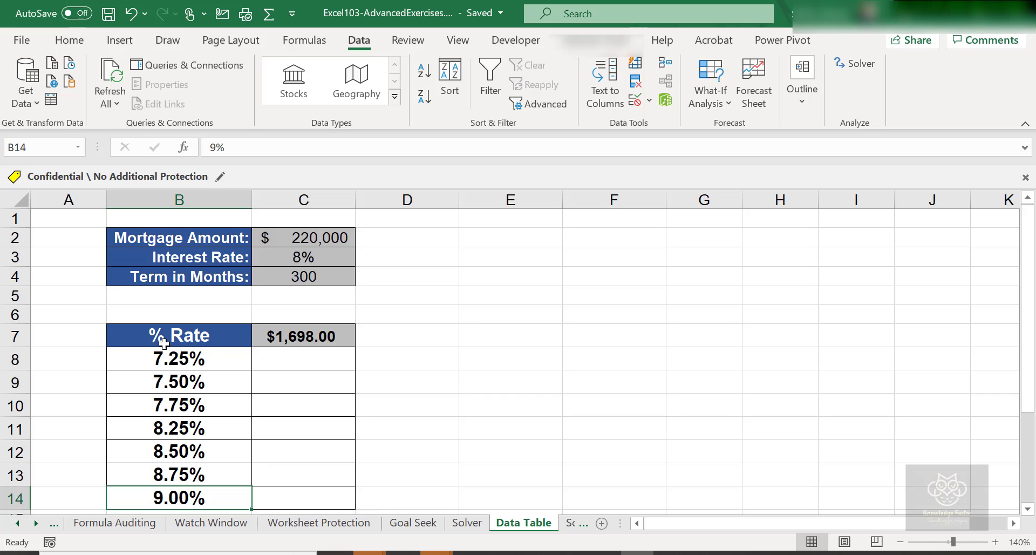
Examine the layout of range B7:C14, including the rate column, the payment cell C7 and the empty result cells.
click(162, 335)
drag(162, 336, 302, 508)
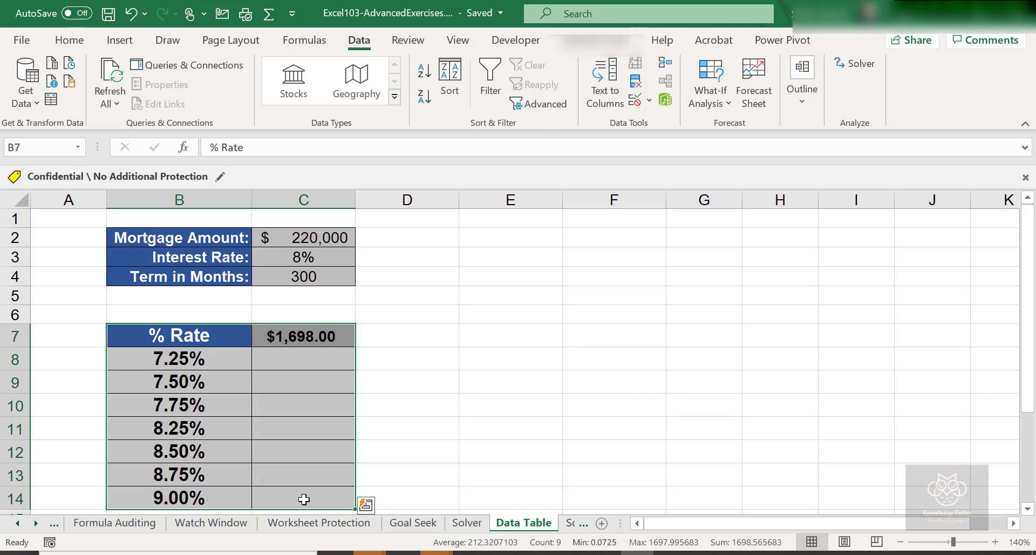
click(286, 427)
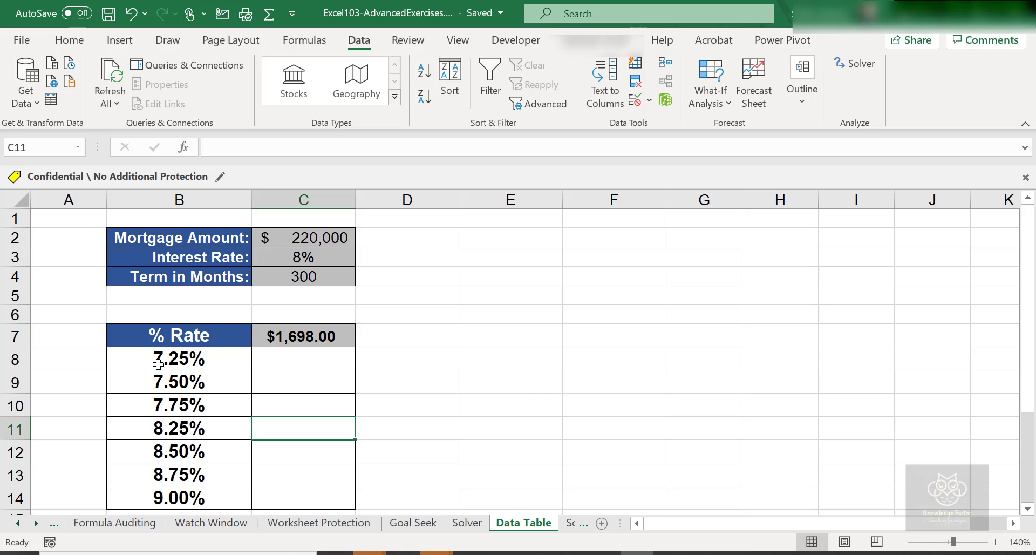
drag(153, 368, 142, 500)
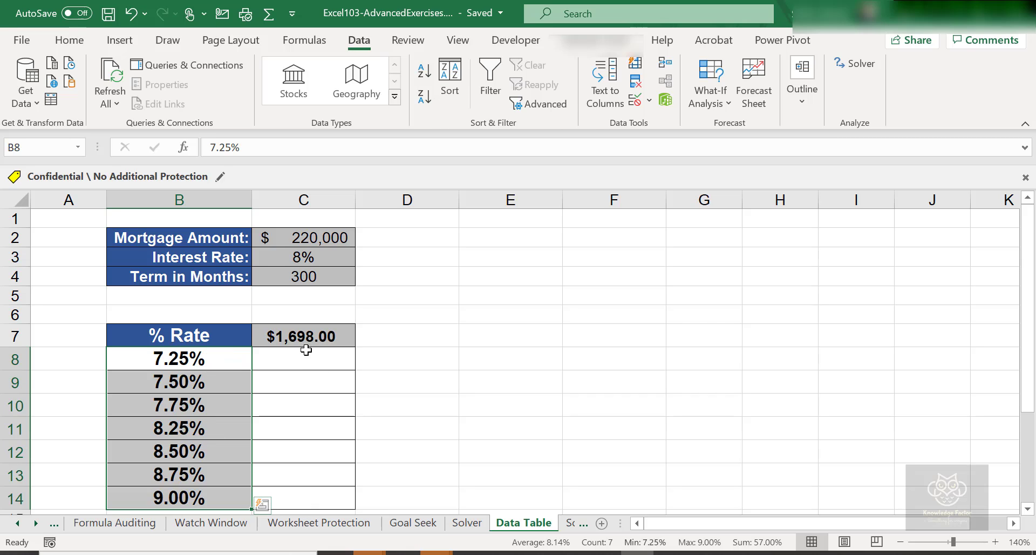
click(297, 332)
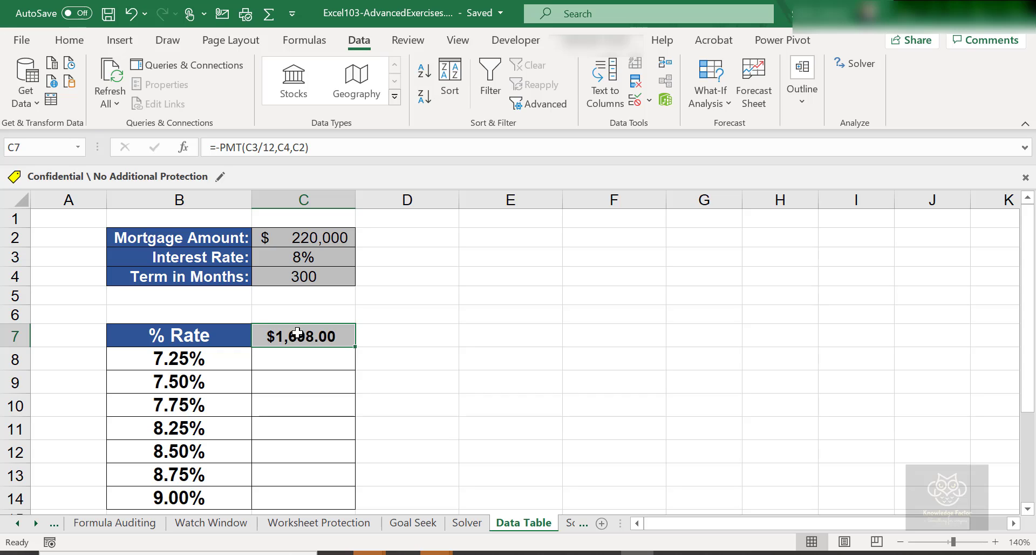
drag(301, 363, 290, 478)
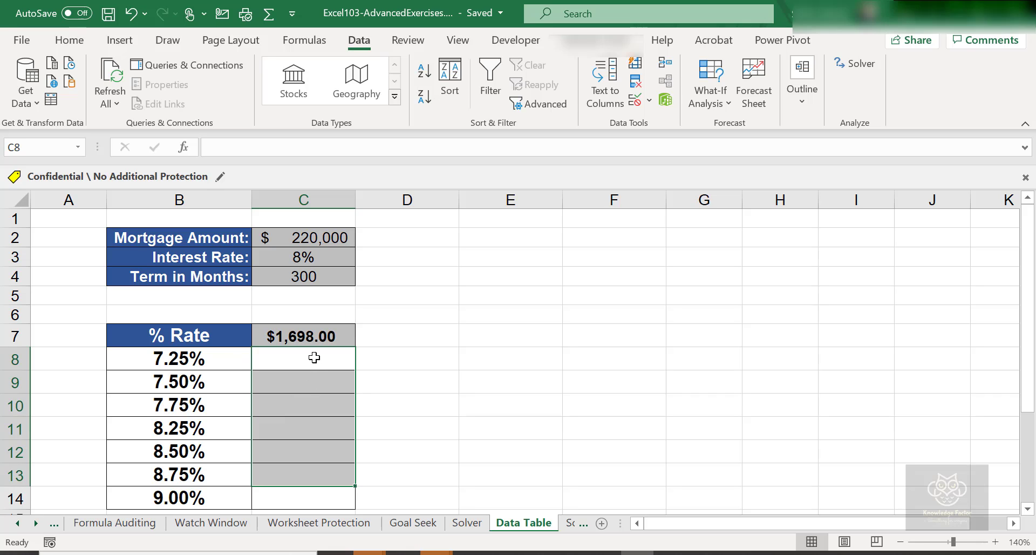
Inspect the PMT formula in C7 and its arguments, leaving it as it is.
double_click(312, 335)
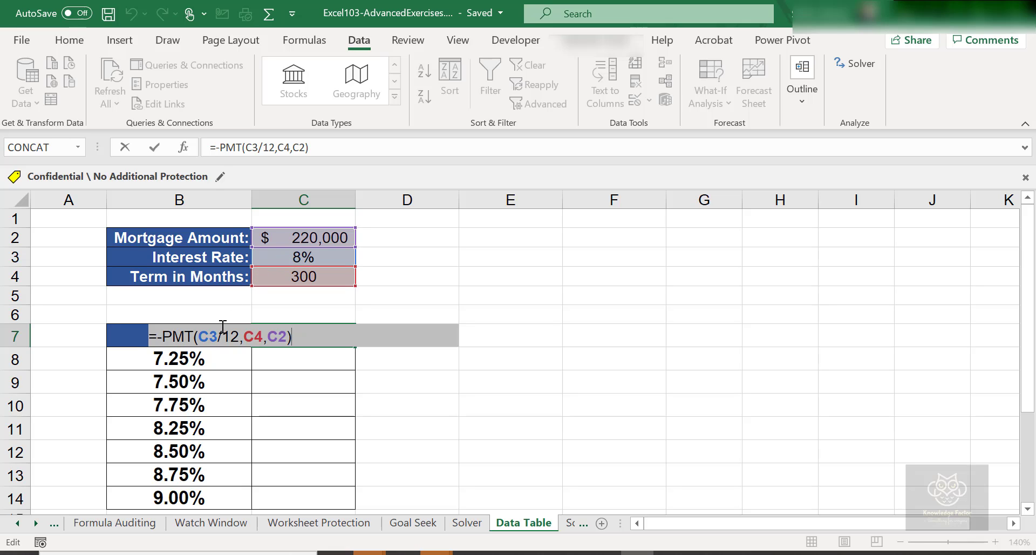
key(Left)
key(Left)
key(Left)
key(Left)
key(Left)
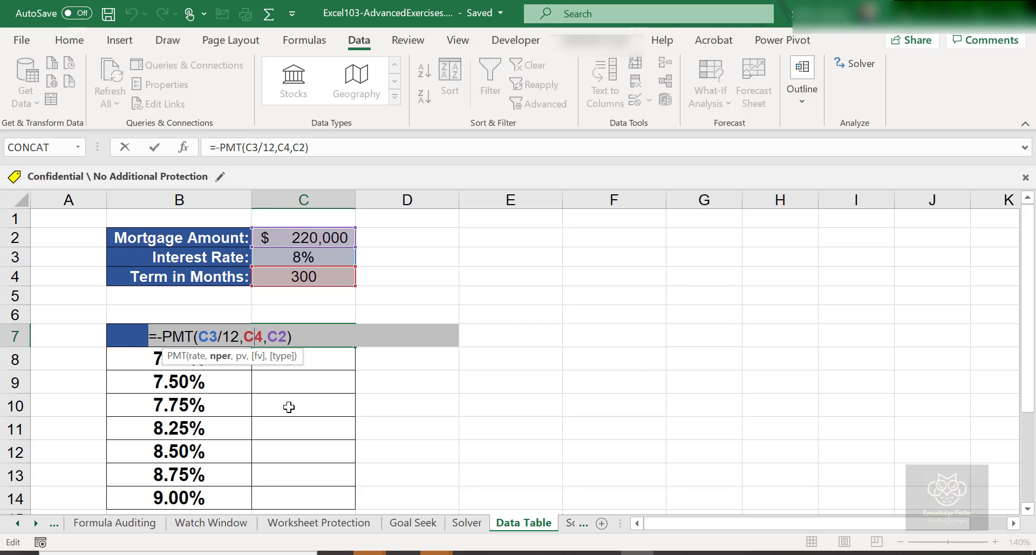
click(294, 382)
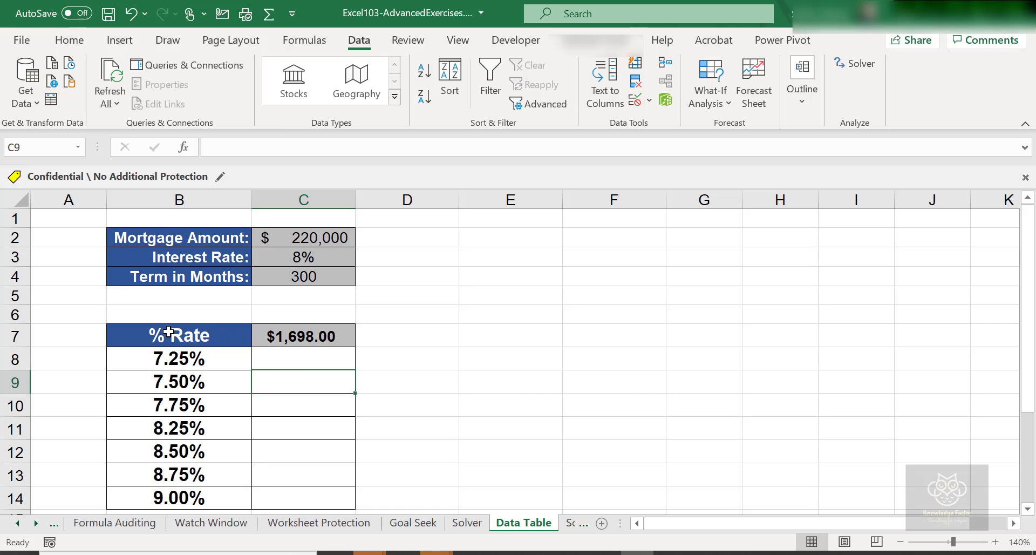
Create a one-variable What-If data table over B7:C14 using interest rate cell C3 as the column input cell.
mouse_move(168, 332)
mouse_down()
mouse_move(273, 395)
mouse_move(331, 495)
mouse_move(330, 483)
mouse_up()
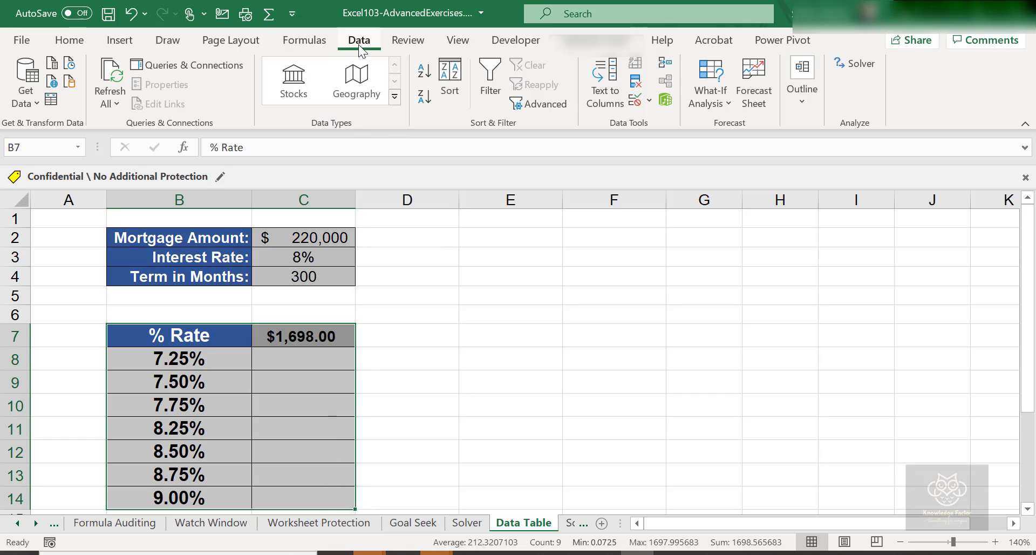
click(719, 100)
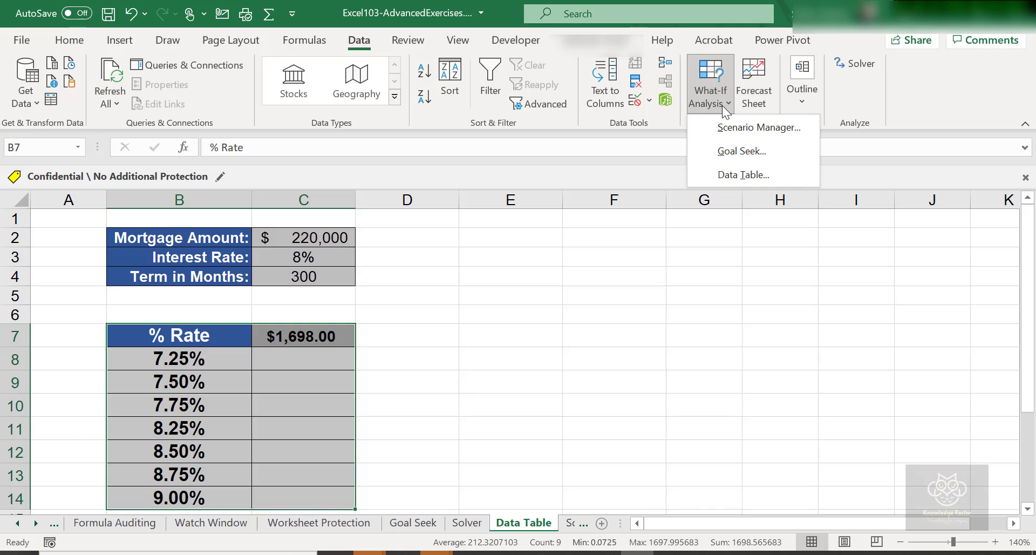
click(735, 177)
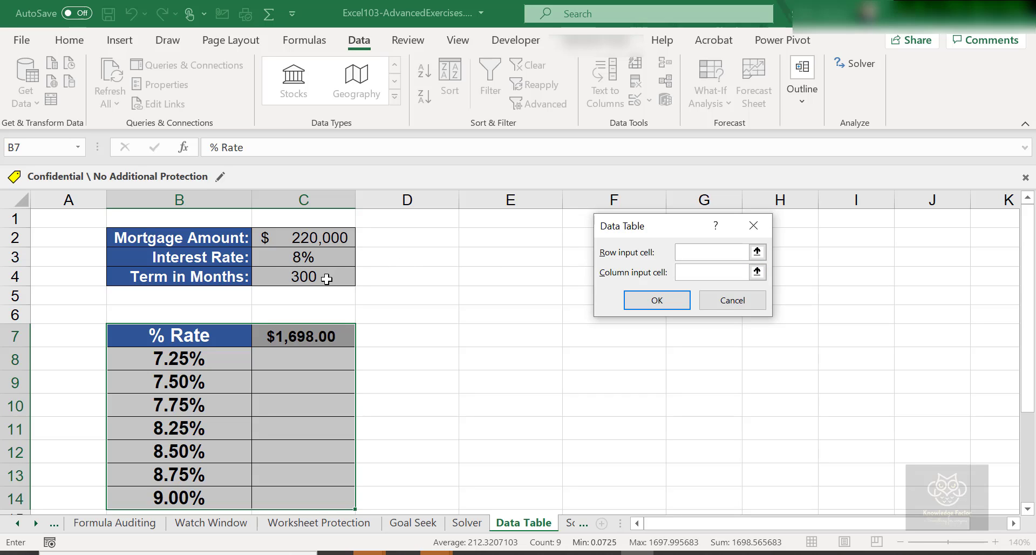
click(308, 257)
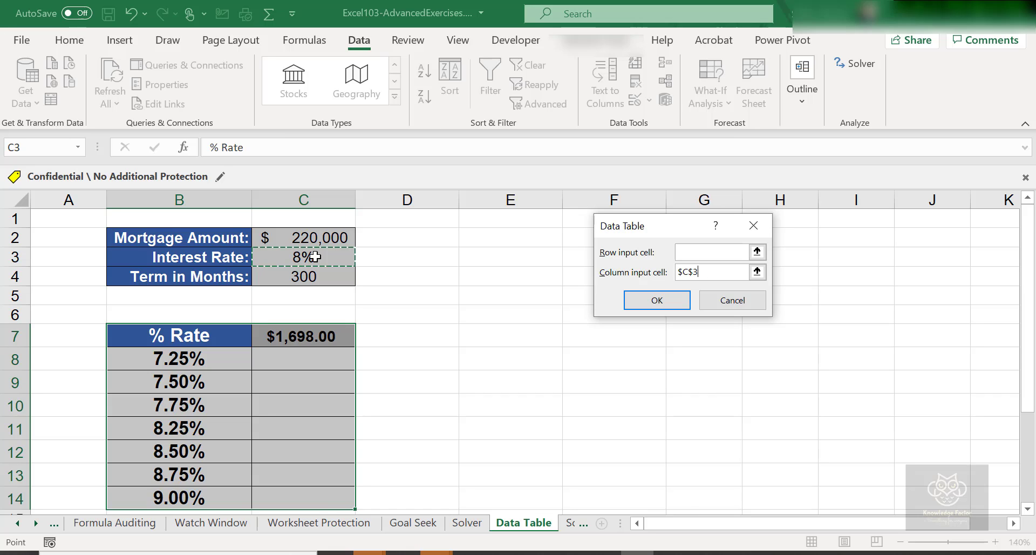
click(639, 302)
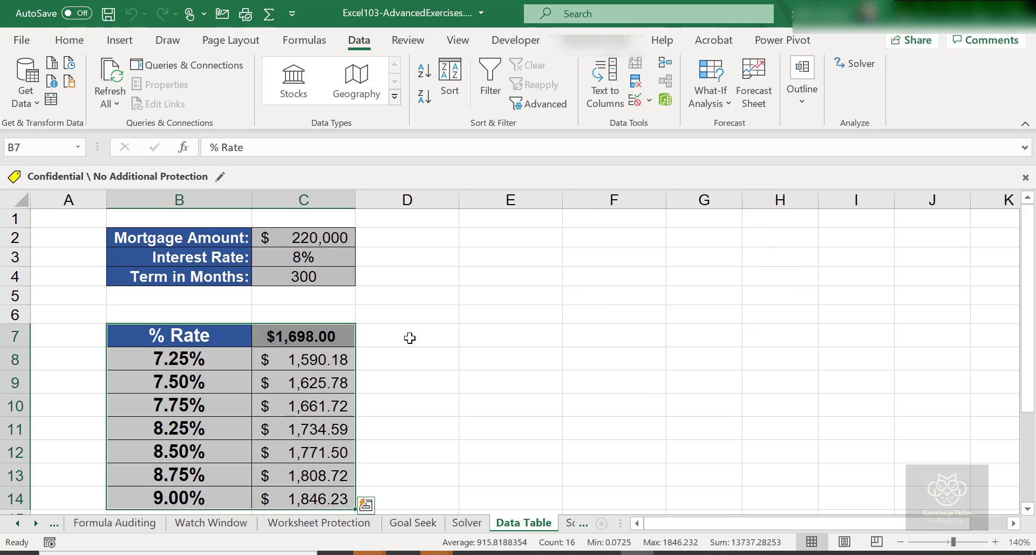
Examine the formulas behind the monthly payments in C8:C14 and the interest rate cell C3 they reference.
click(325, 373)
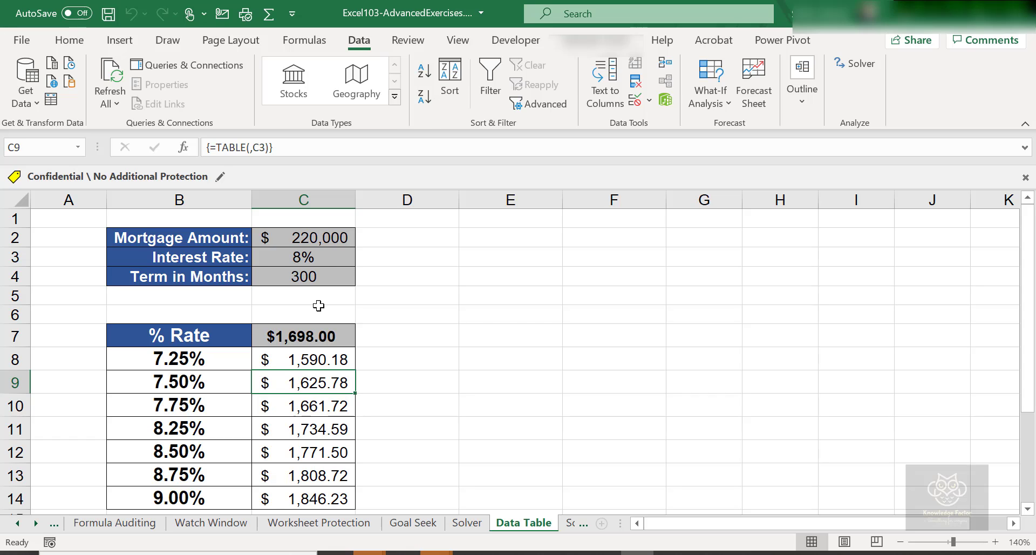
click(319, 258)
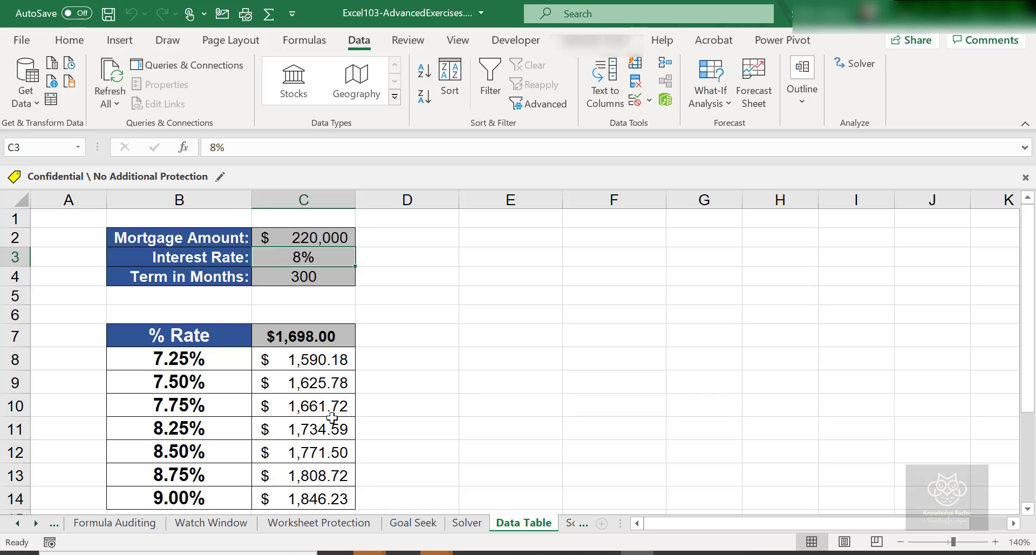
click(305, 367)
click(290, 390)
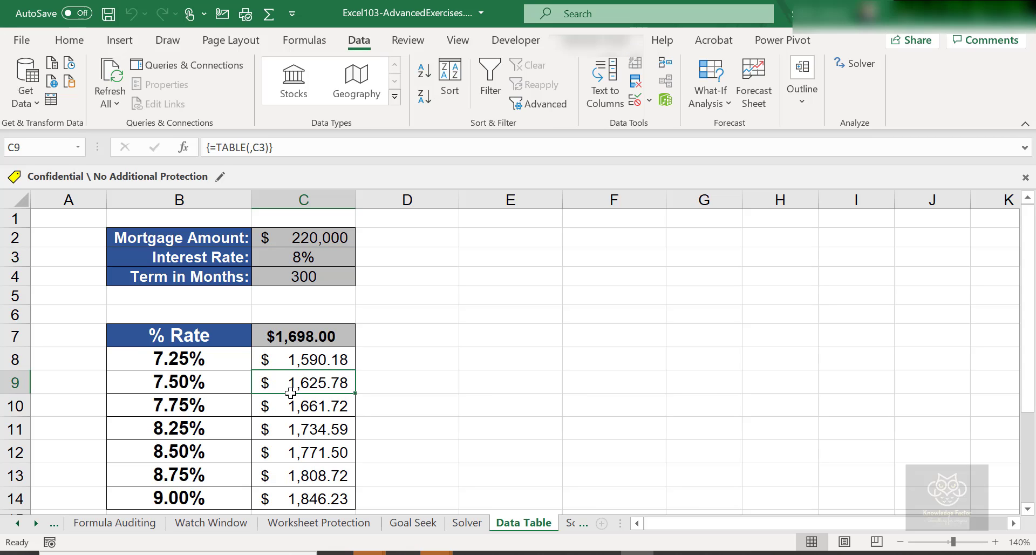
click(298, 448)
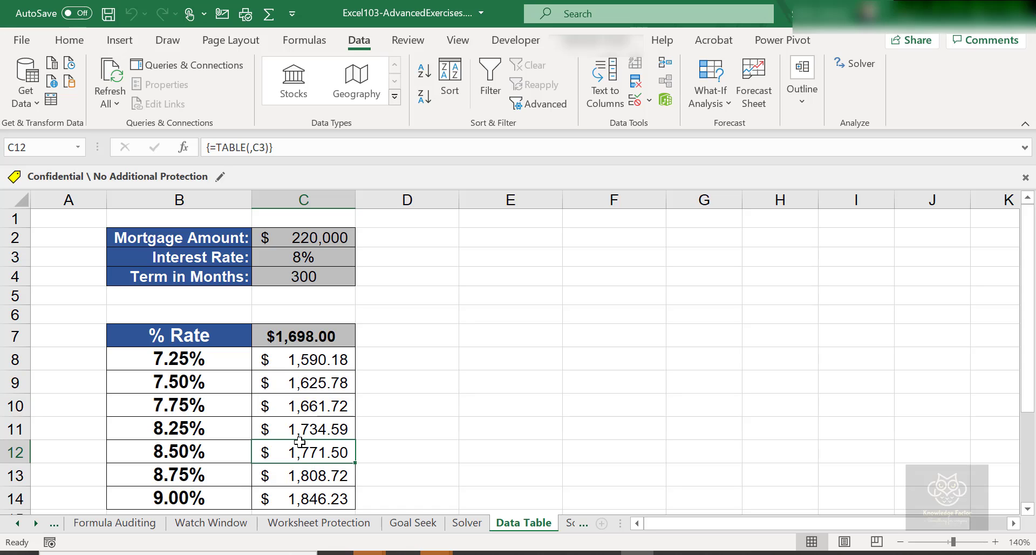
click(300, 475)
click(297, 499)
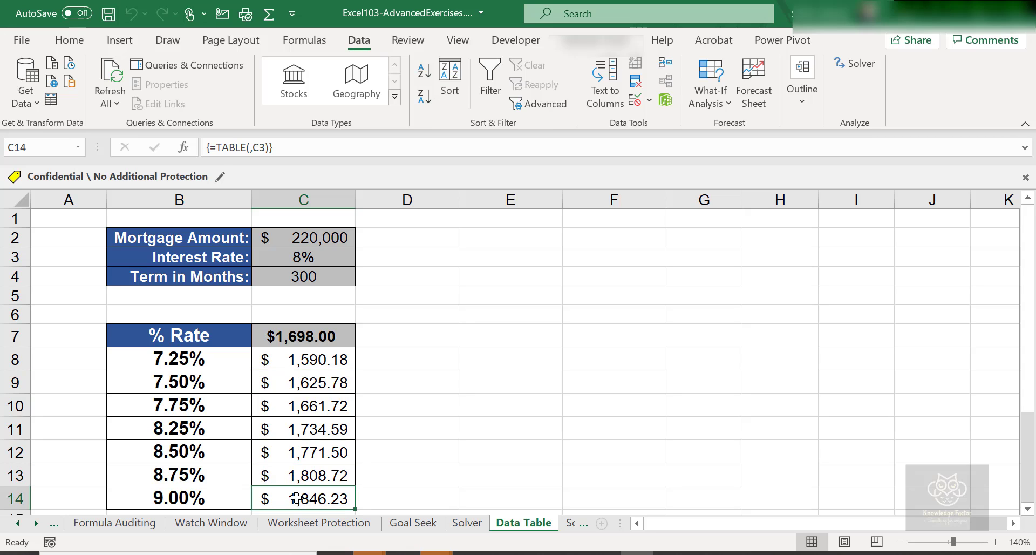